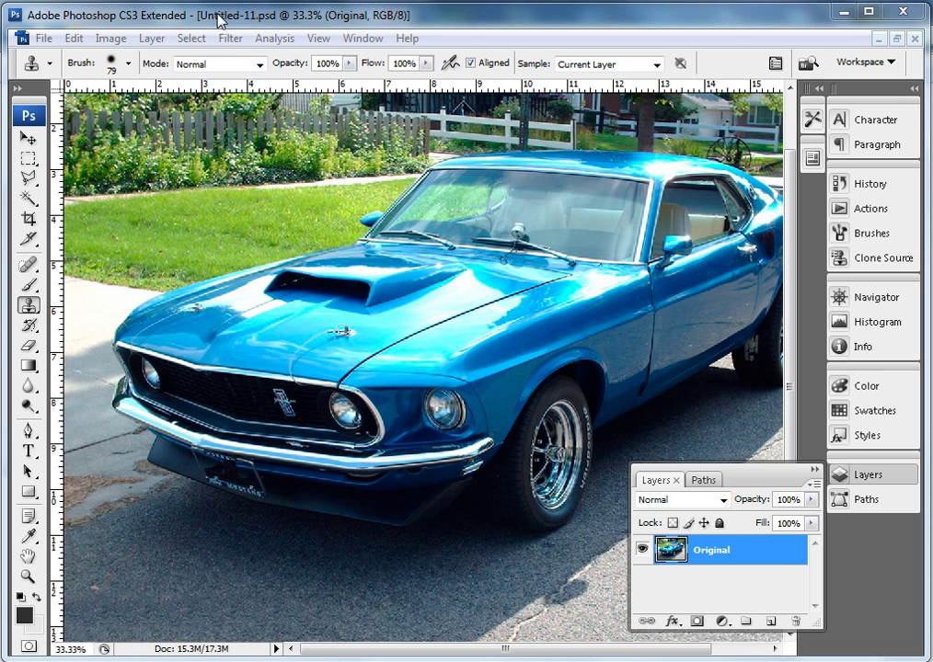
Step: Open the Filter menu with the Mustang photo in Untitled-11.psd to reach the Pixel Sep entries
{"action": "left_click", "coordinate": [230, 41]}
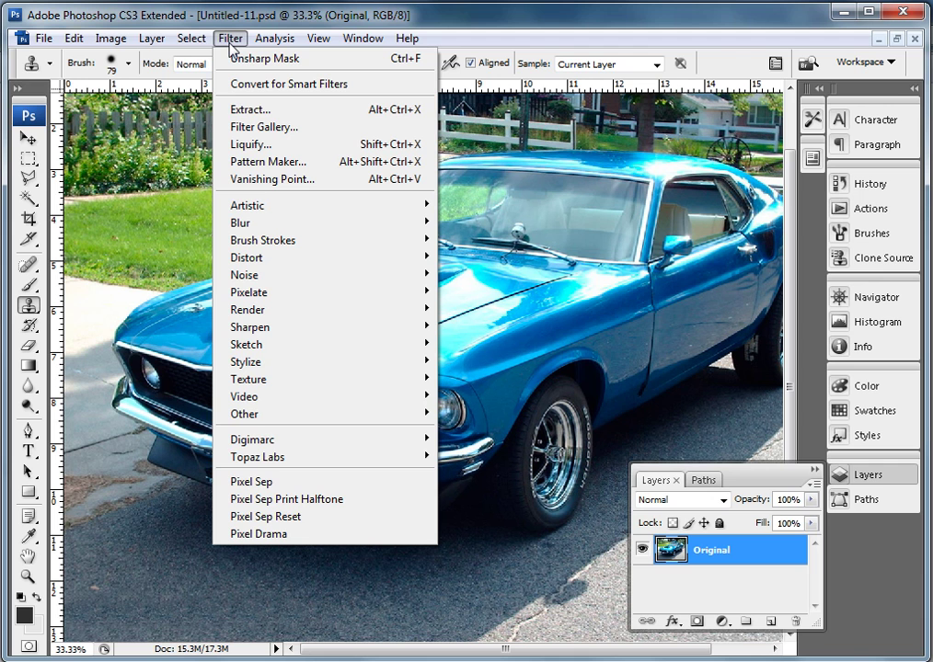
Step: Launch Pixel Sep Pro from the Filter menu and move its welcome window to the left
{"action": "left_click", "coordinate": [304, 497]}
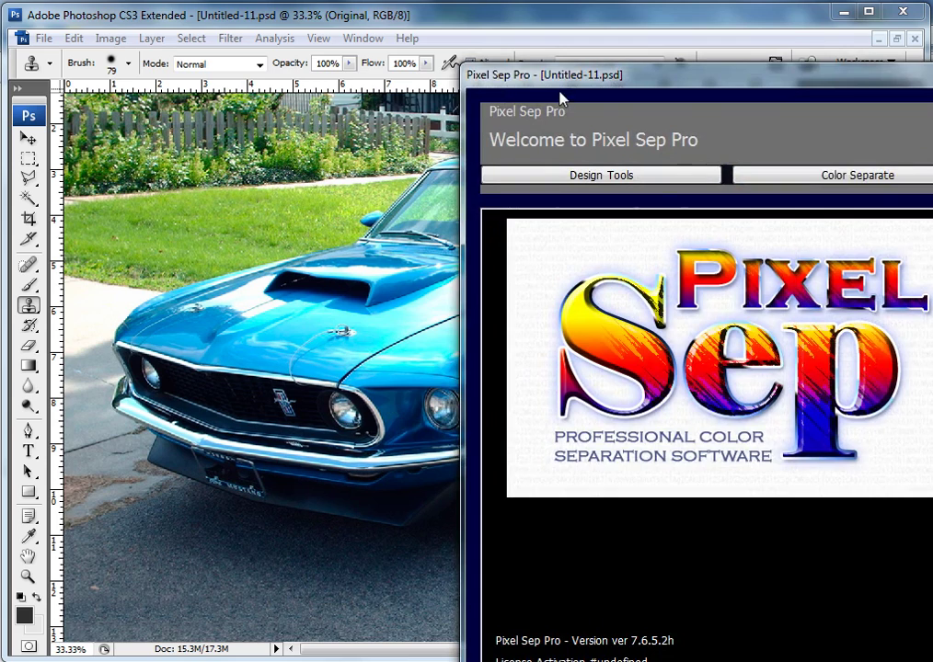
{"action": "left_click_drag", "start_coordinate": [522, 63], "coordinate": [125, 35]}
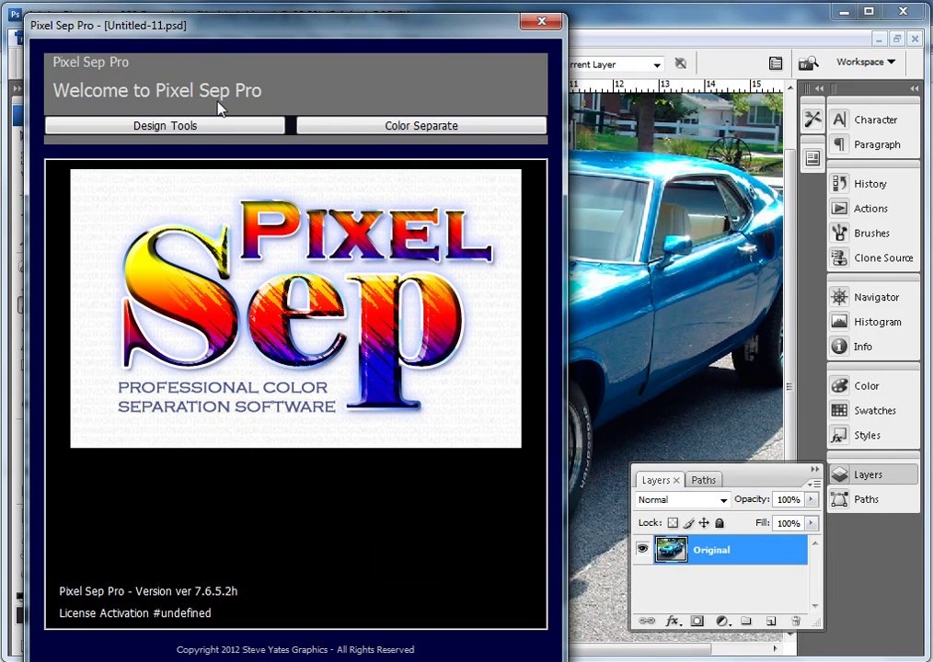
Step: Browse the Color Separate buttons, then go back to the Design Effects page
{"action": "left_click", "coordinate": [225, 126]}
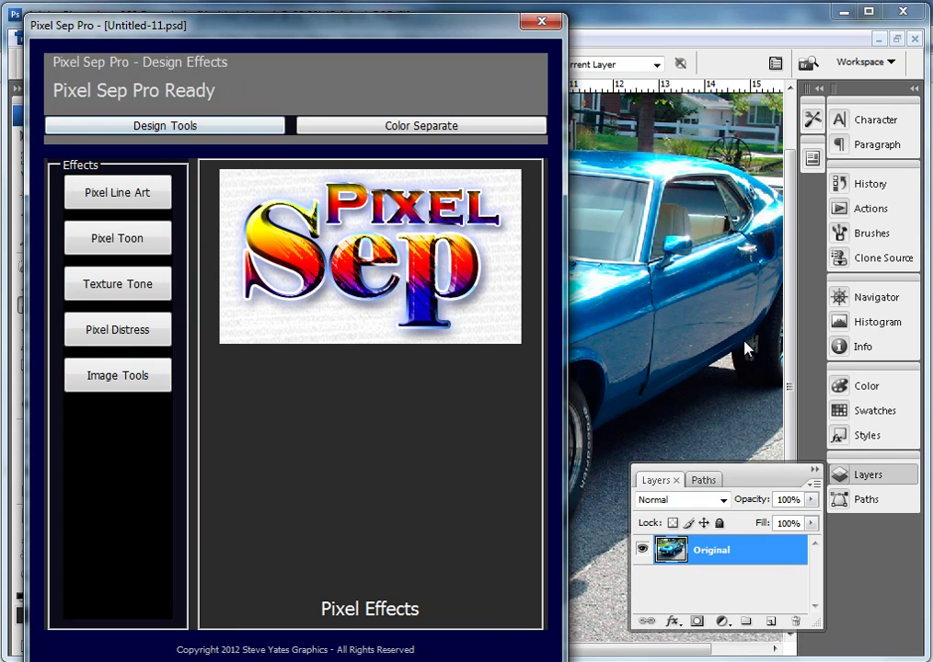
{"action": "left_click", "coordinate": [390, 130]}
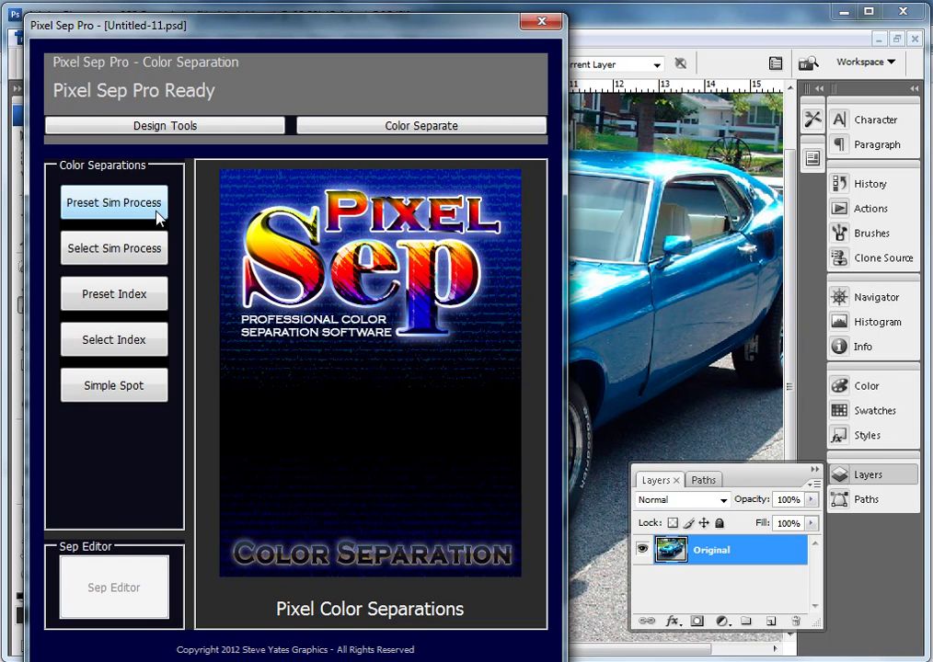
{"action": "left_click", "coordinate": [196, 130]}
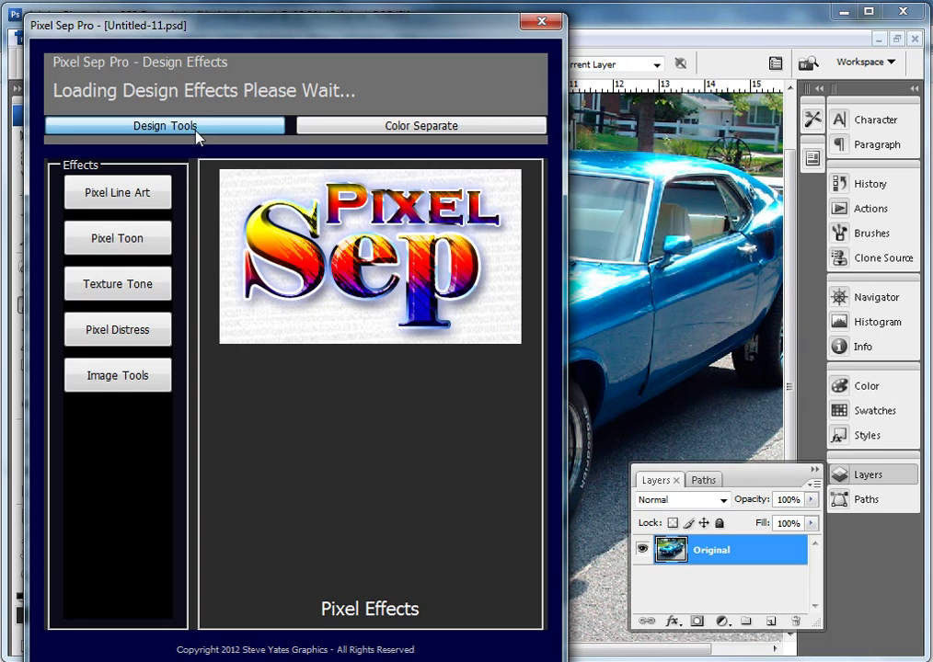
Step: Apply Pixel Blackline line art to the Mustang and review the new Blacklined layer
{"action": "left_click", "coordinate": [118, 192]}
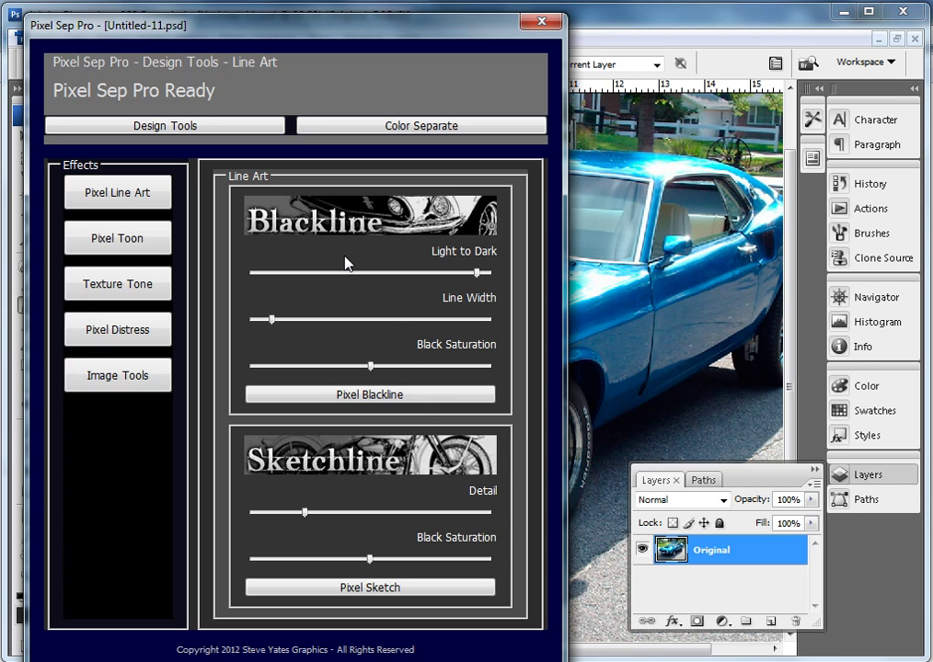
{"action": "left_click", "coordinate": [432, 405]}
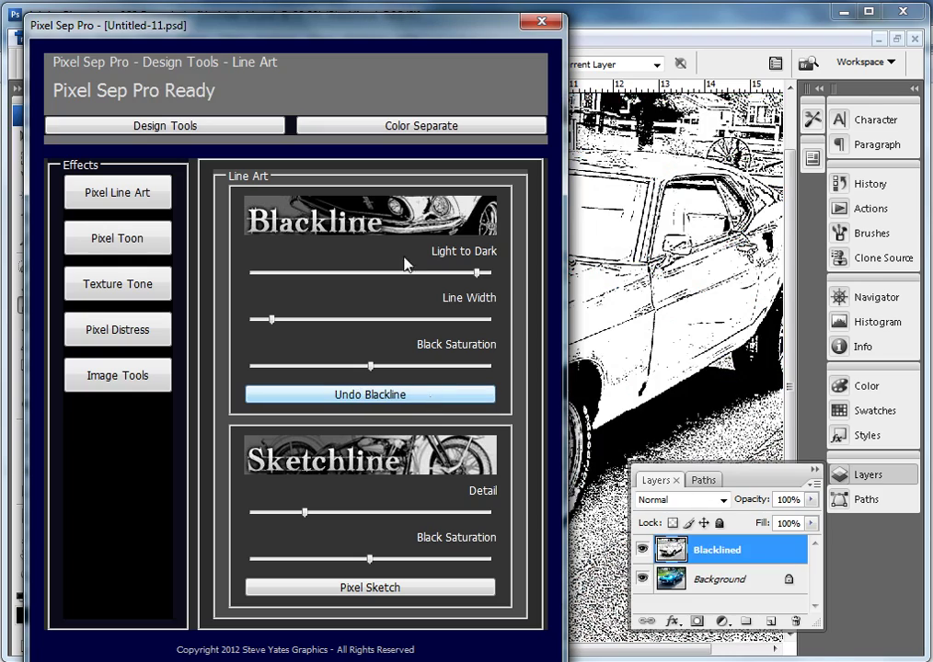
{"action": "left_click_drag", "start_coordinate": [287, 21], "coordinate": [932, 54]}
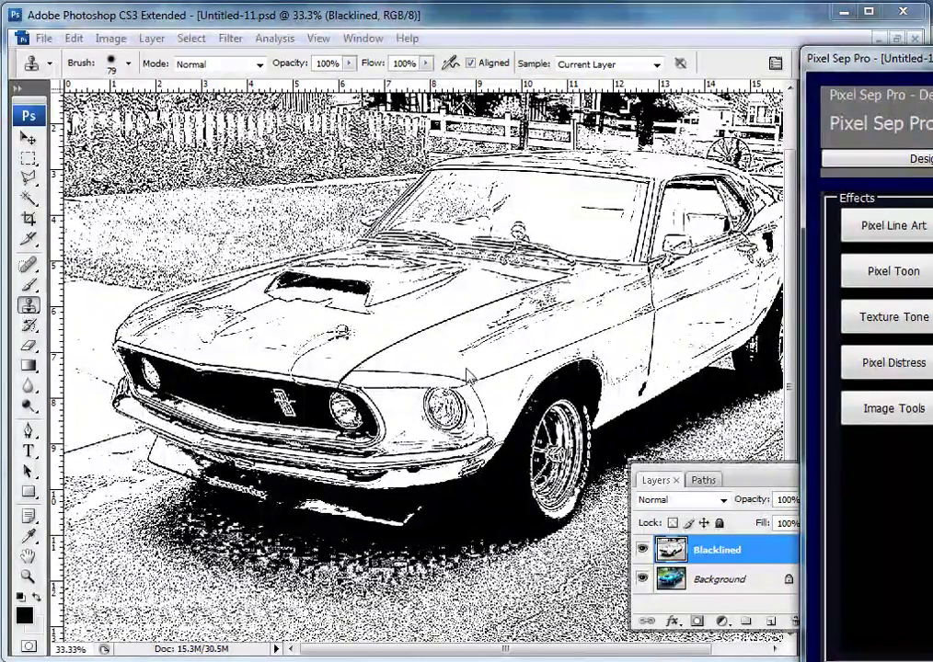
{"action": "left_click_drag", "start_coordinate": [909, 56], "coordinate": [138, 15]}
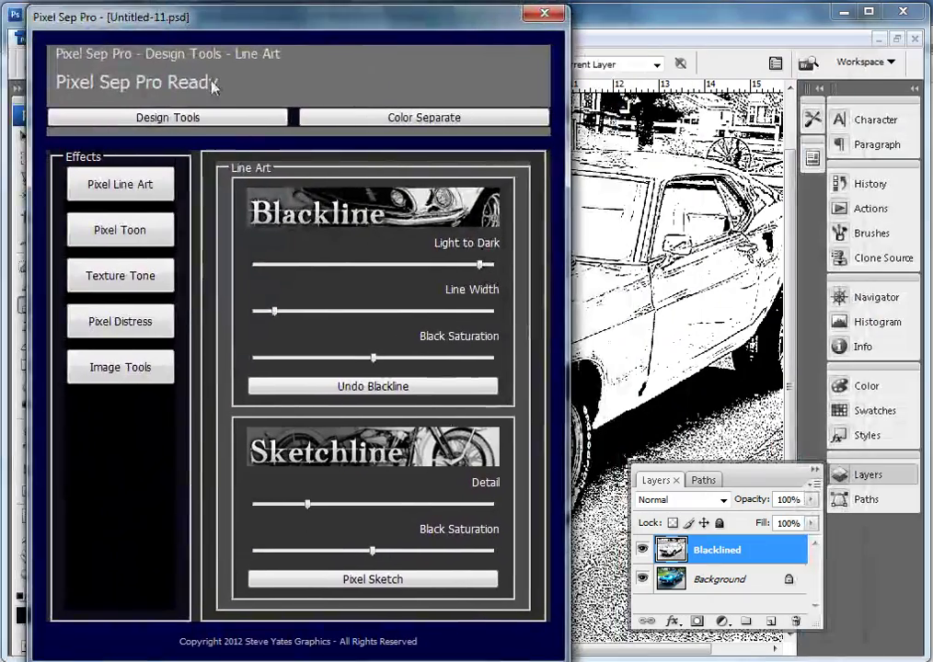
Step: Undo the Blackline effect and apply Pixel Sketch, checking the Sketchline result
{"action": "left_click", "coordinate": [436, 391]}
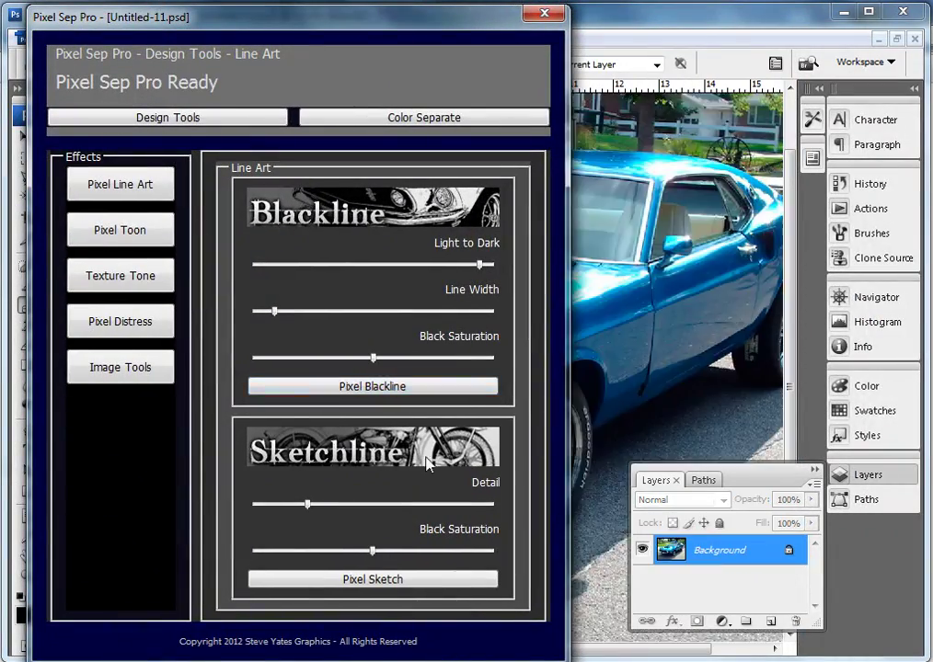
{"action": "left_click", "coordinate": [457, 582]}
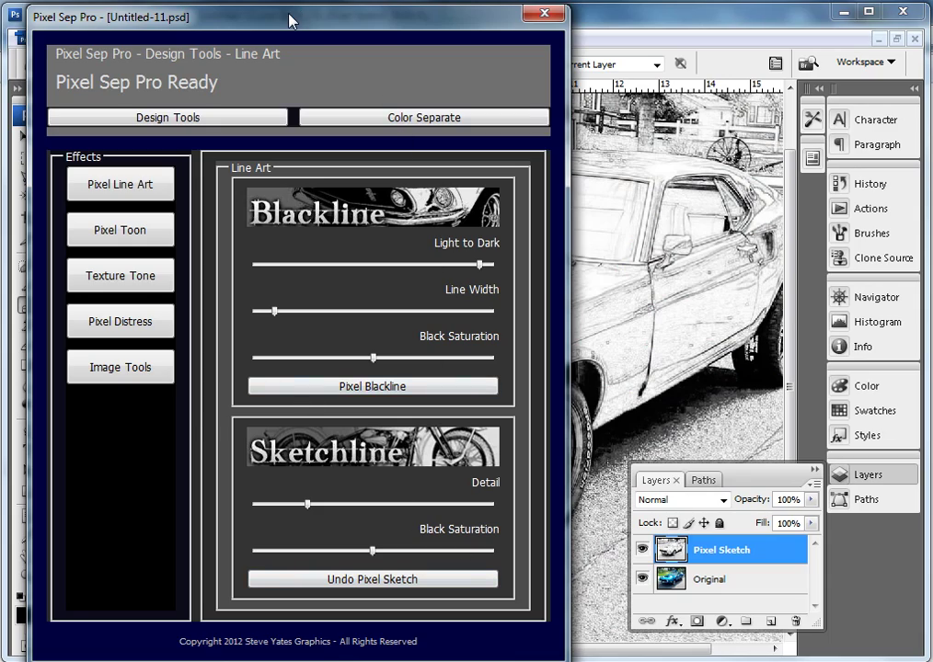
{"action": "left_click_drag", "start_coordinate": [288, 21], "coordinate": [932, 20]}
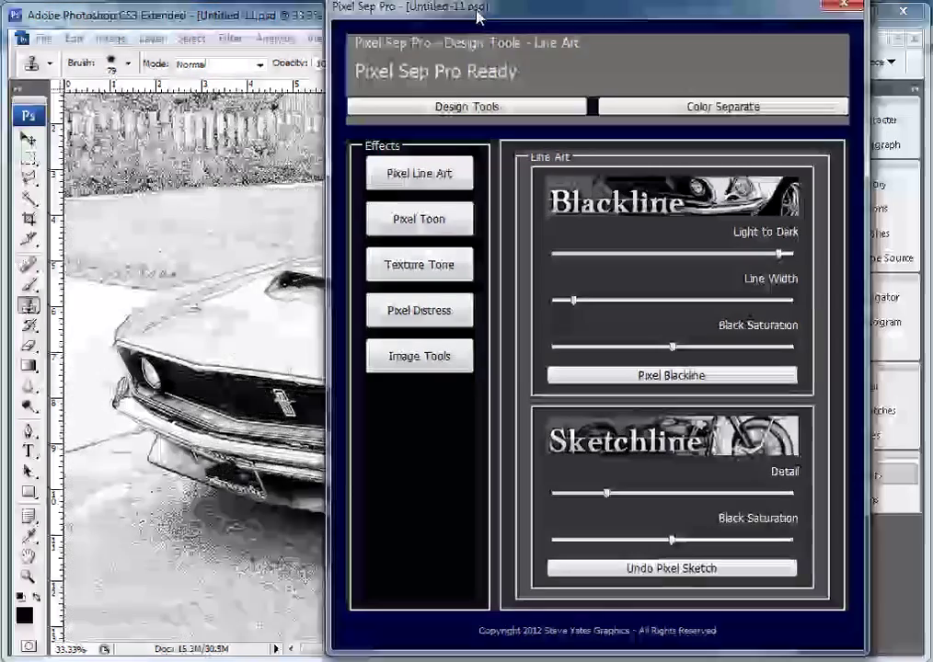
{"action": "left_click_drag", "start_coordinate": [478, 16], "coordinate": [349, 16]}
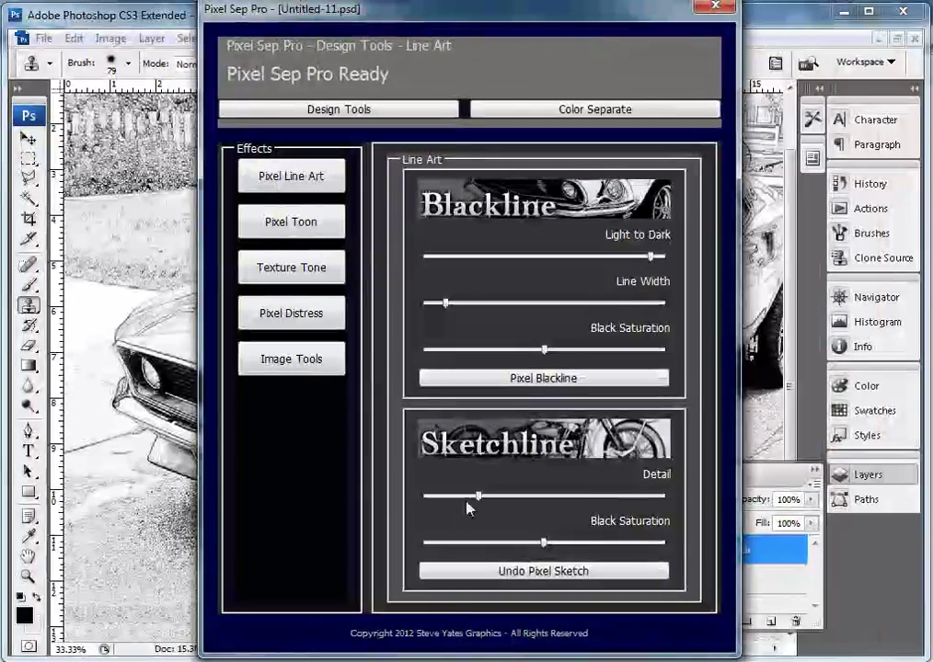
Step: Raise the Sketchline detail and re-sketch, then undo the sketch to restore the original photo
{"action": "left_click", "coordinate": [624, 498]}
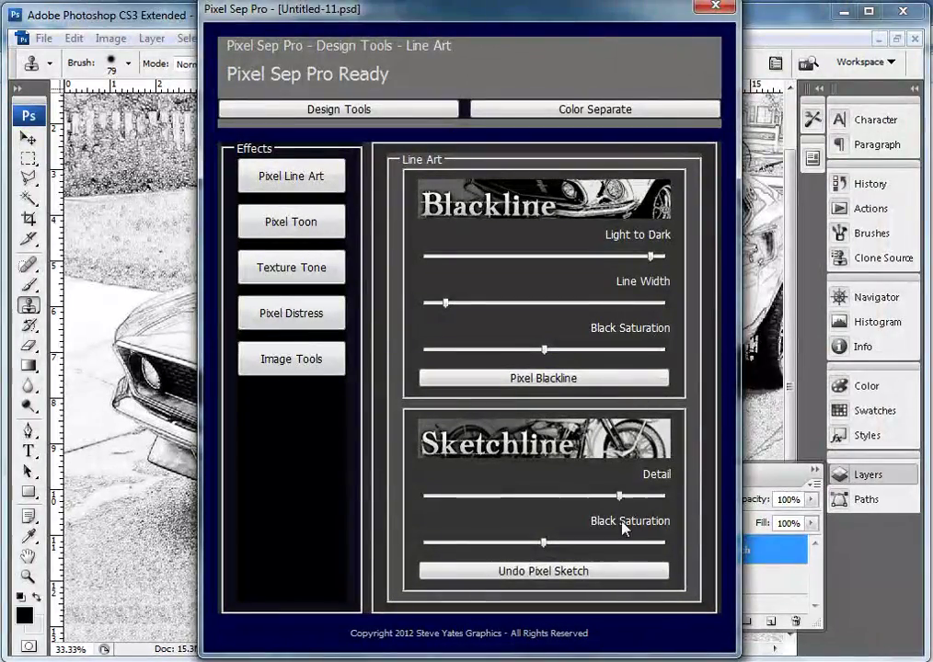
{"action": "left_click", "coordinate": [608, 573]}
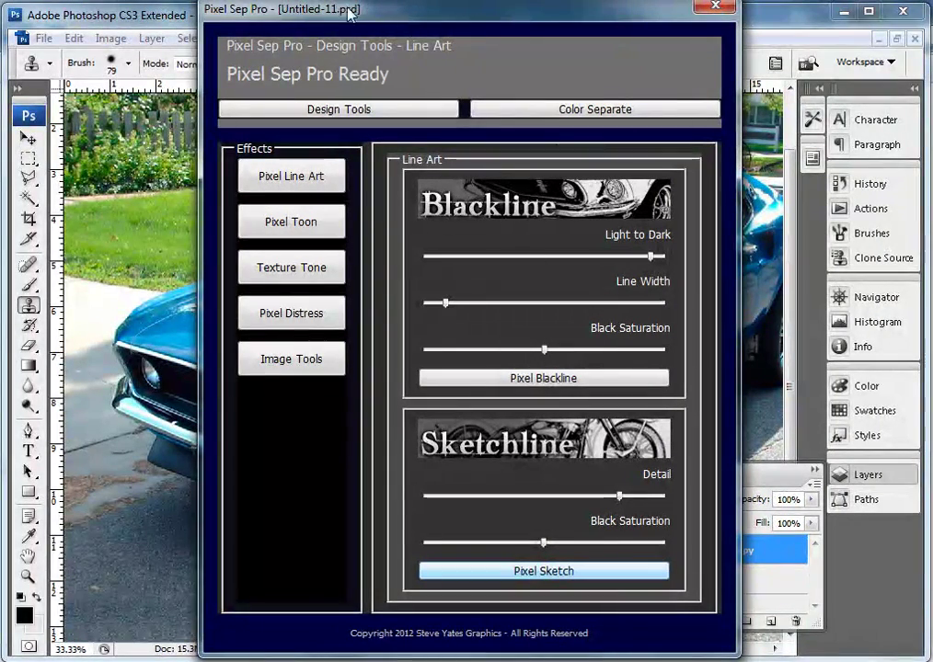
{"action": "left_click_drag", "start_coordinate": [345, 16], "coordinate": [824, 21]}
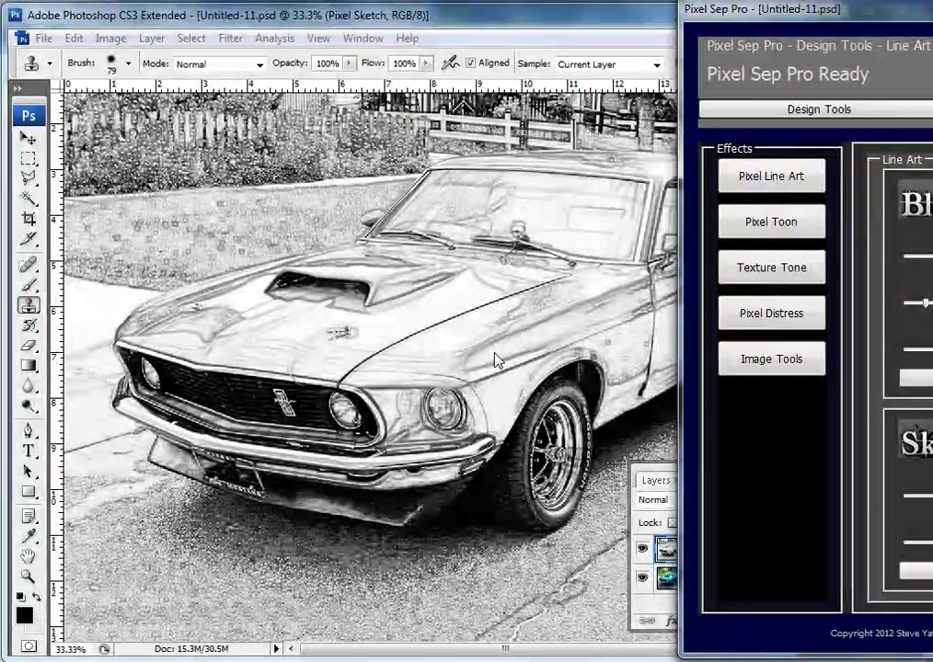
{"action": "key", "text": "ctrl+z"}
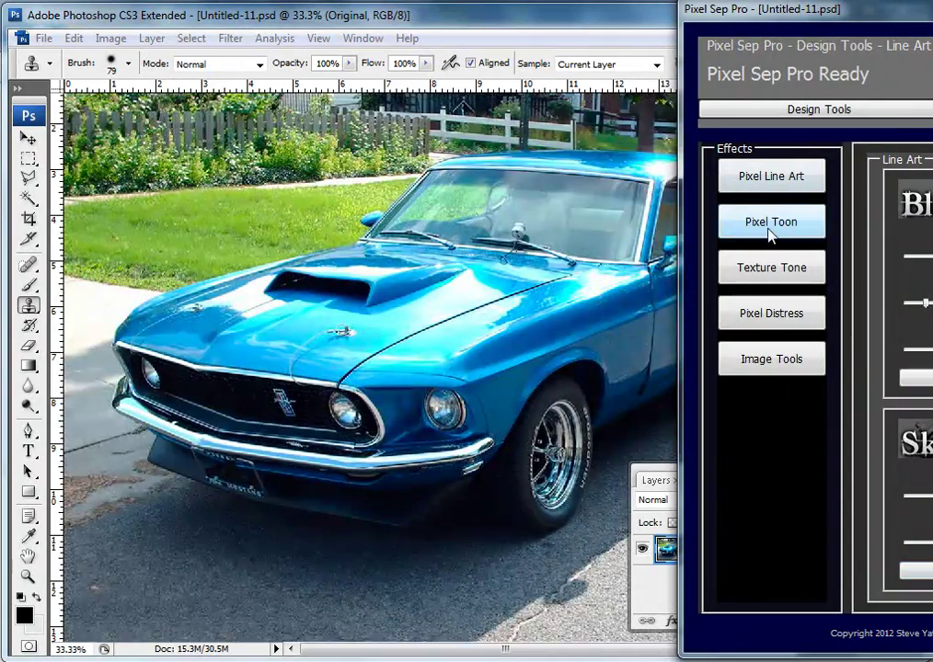
Step: Apply the Pixel Toon comic-book effect, review the Pixel Toon layer, then undo it
{"action": "left_click", "coordinate": [770, 230]}
{"action": "left_click_drag", "start_coordinate": [797, 11], "coordinate": [183, 11]}
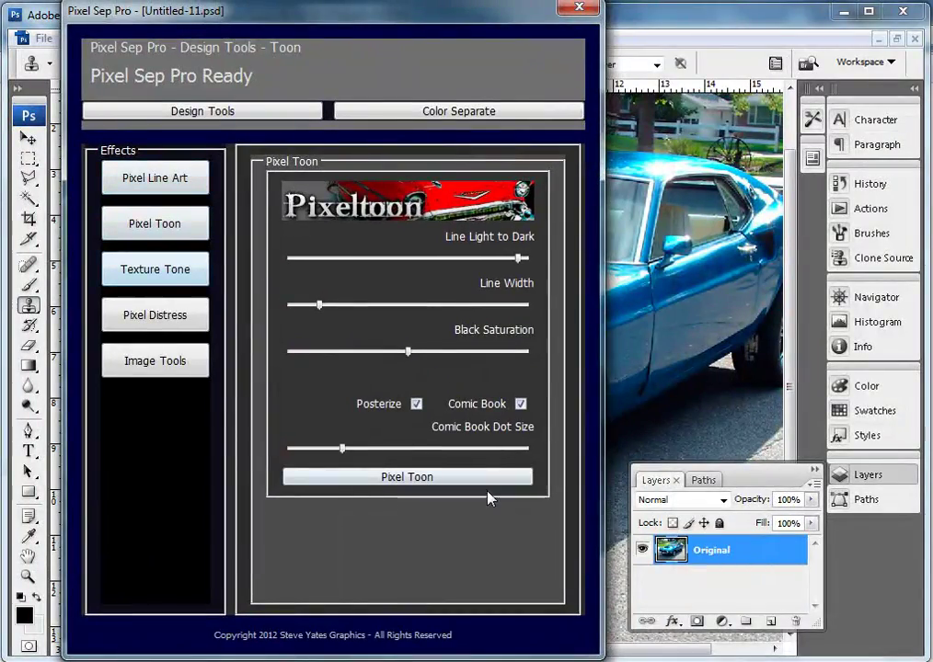
{"action": "left_click", "coordinate": [481, 479]}
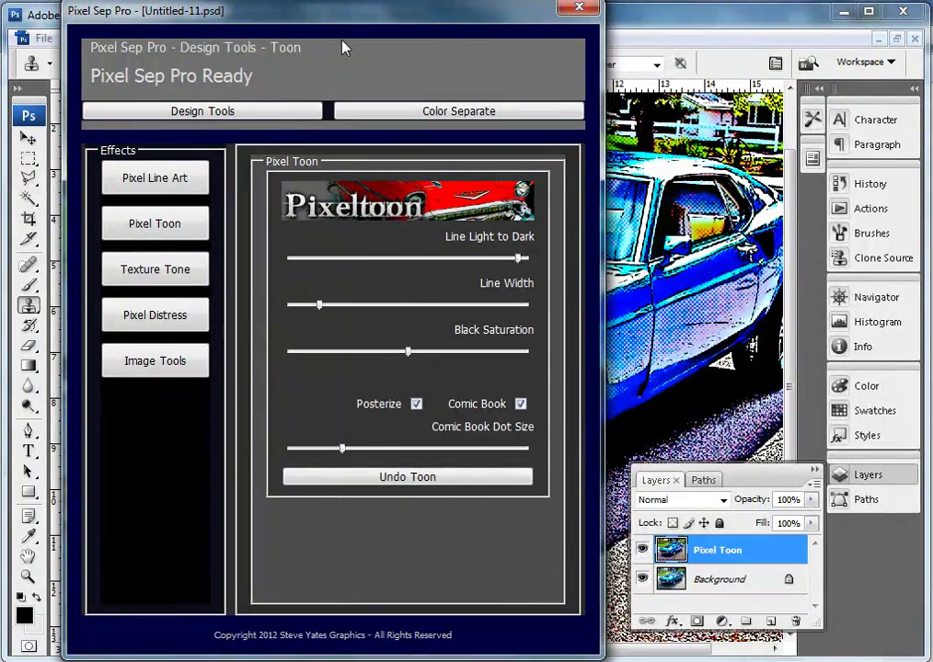
{"action": "left_click_drag", "start_coordinate": [244, 13], "coordinate": [932, 25]}
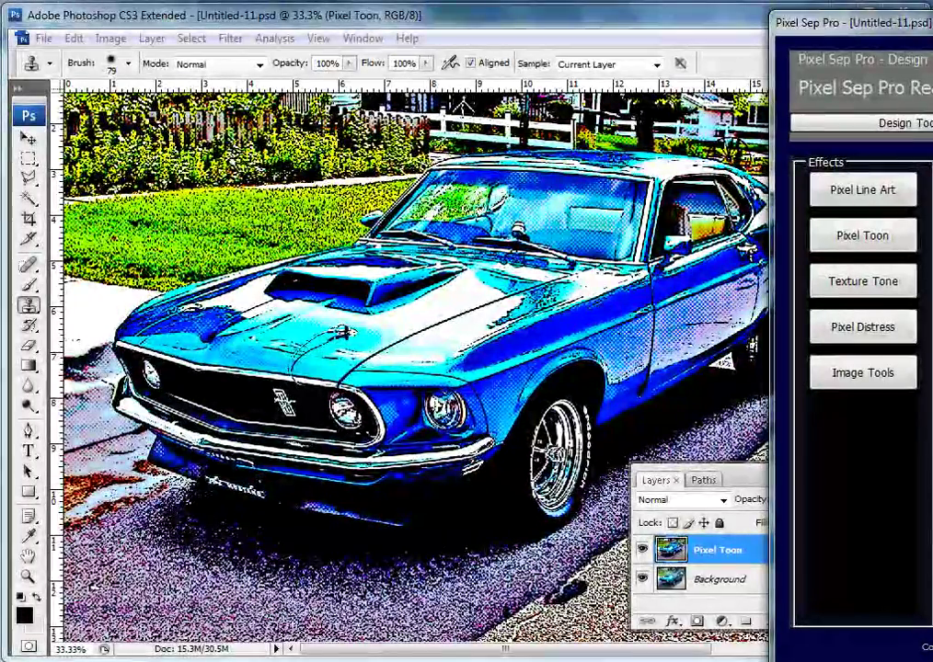
{"action": "left_click_drag", "start_coordinate": [846, 22], "coordinate": [99, 25]}
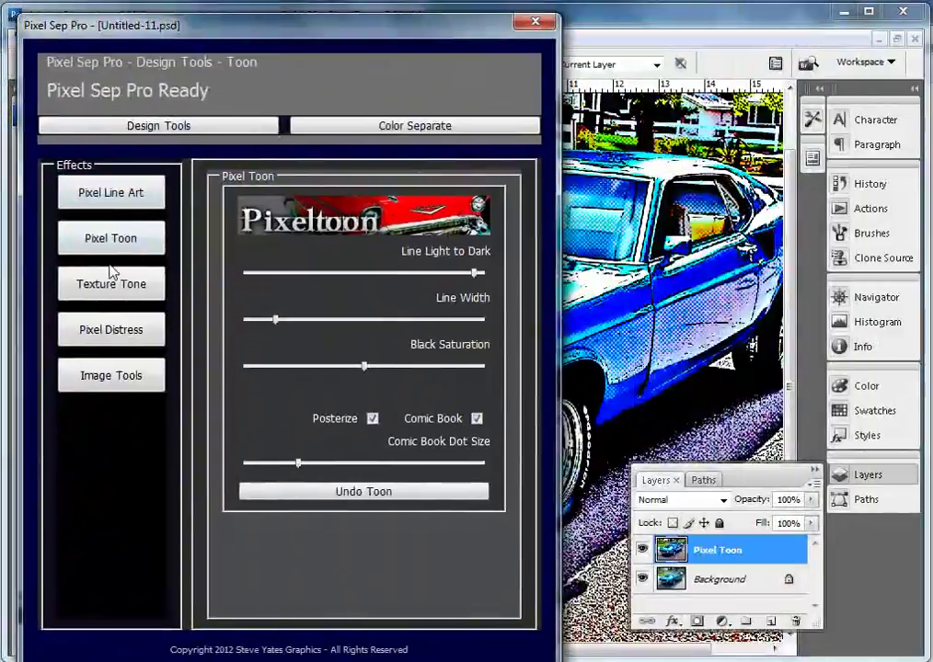
{"action": "left_click", "coordinate": [316, 494]}
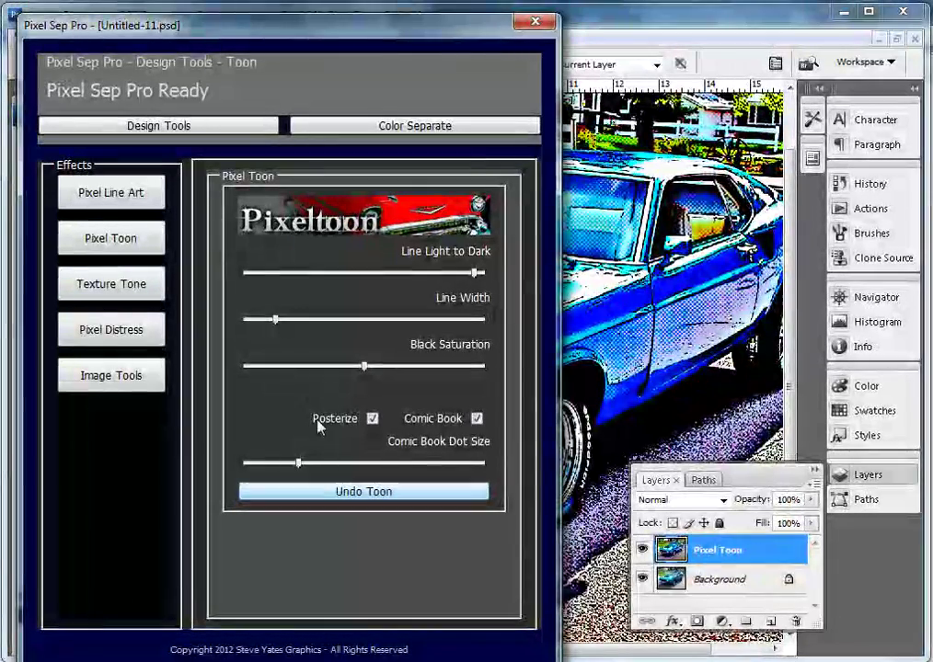
Step: Apply a Uniform Texture Tone halftone with the Lines pattern at frequency about 9
{"action": "left_click", "coordinate": [133, 282]}
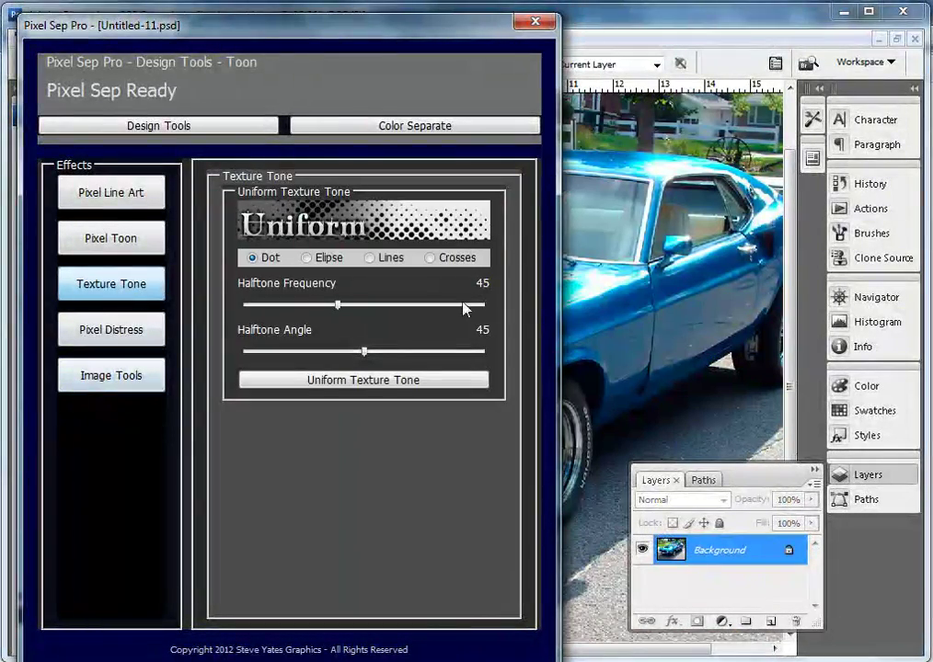
{"action": "left_click", "coordinate": [377, 259]}
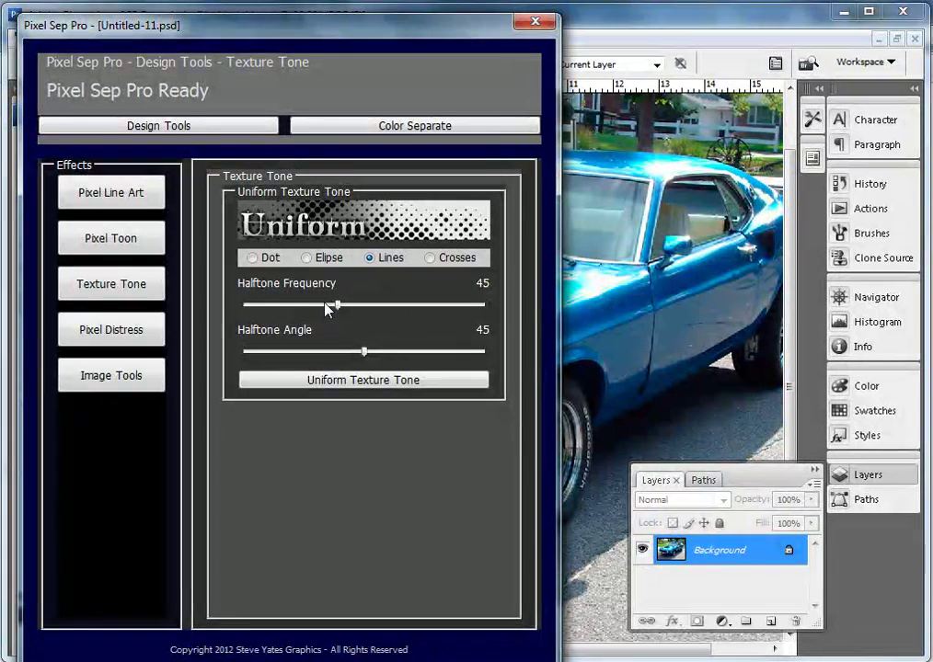
{"action": "left_click_drag", "start_coordinate": [335, 304], "coordinate": [287, 318]}
{"action": "left_click", "coordinate": [408, 382]}
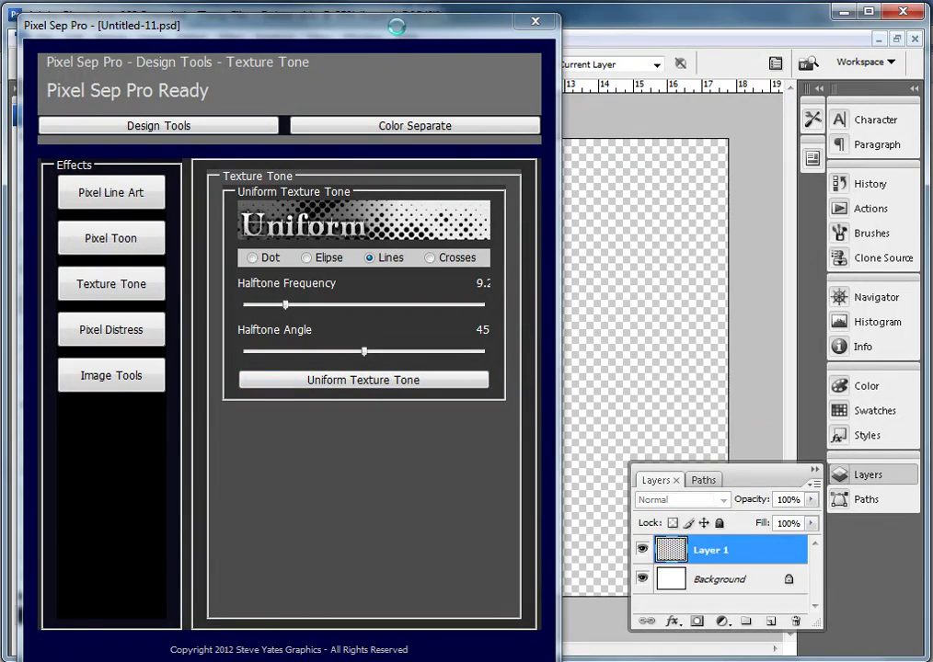
Step: Review the line halftone on the canvas, then undo the Texture Tone
{"action": "left_click_drag", "start_coordinate": [405, 26], "coordinate": [851, 112]}
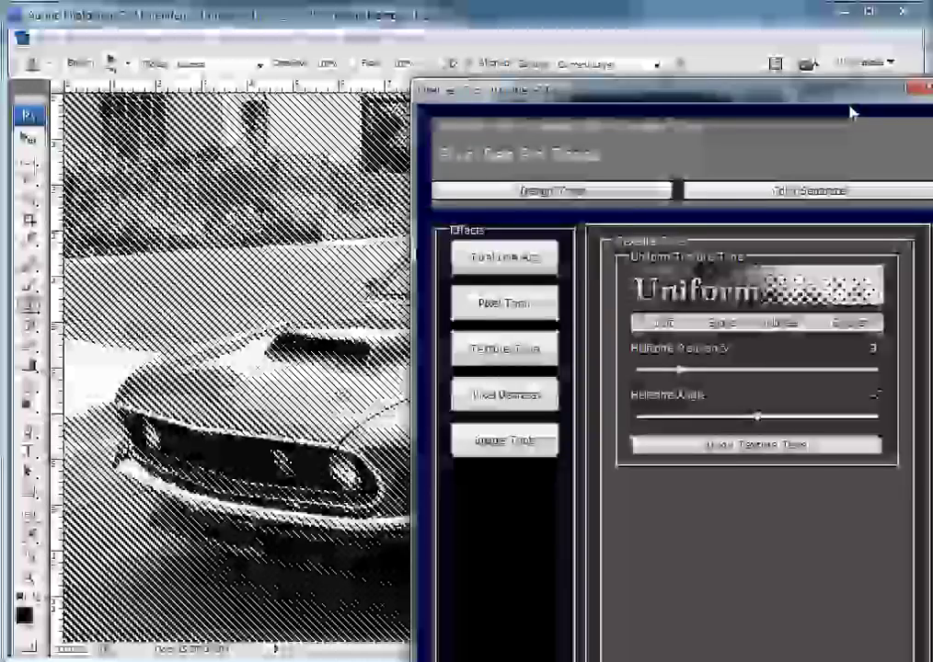
{"action": "left_click_drag", "start_coordinate": [851, 112], "coordinate": [884, 41]}
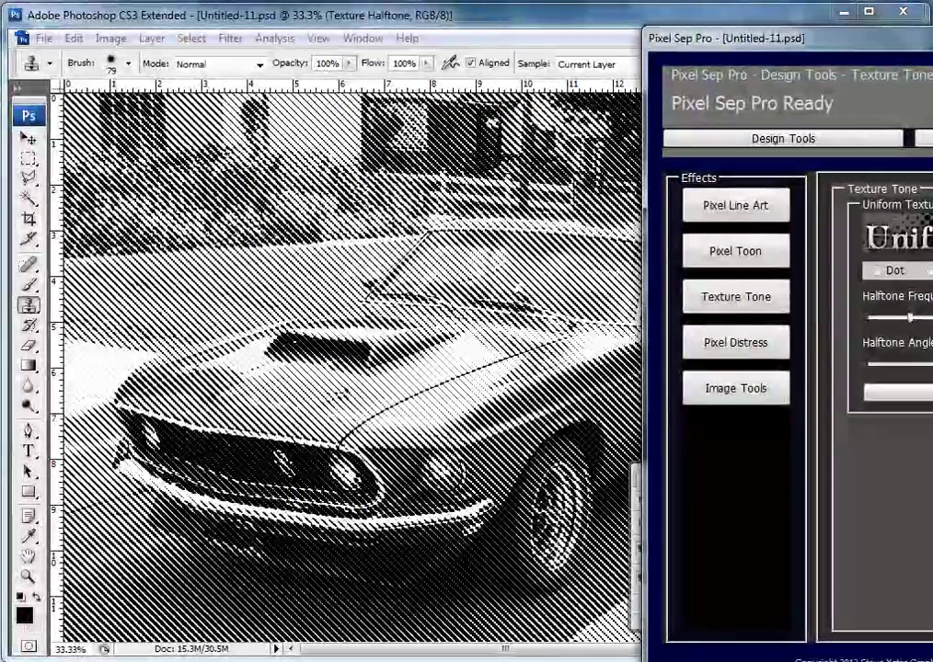
{"action": "left_click_drag", "start_coordinate": [932, 40], "coordinate": [467, 36]}
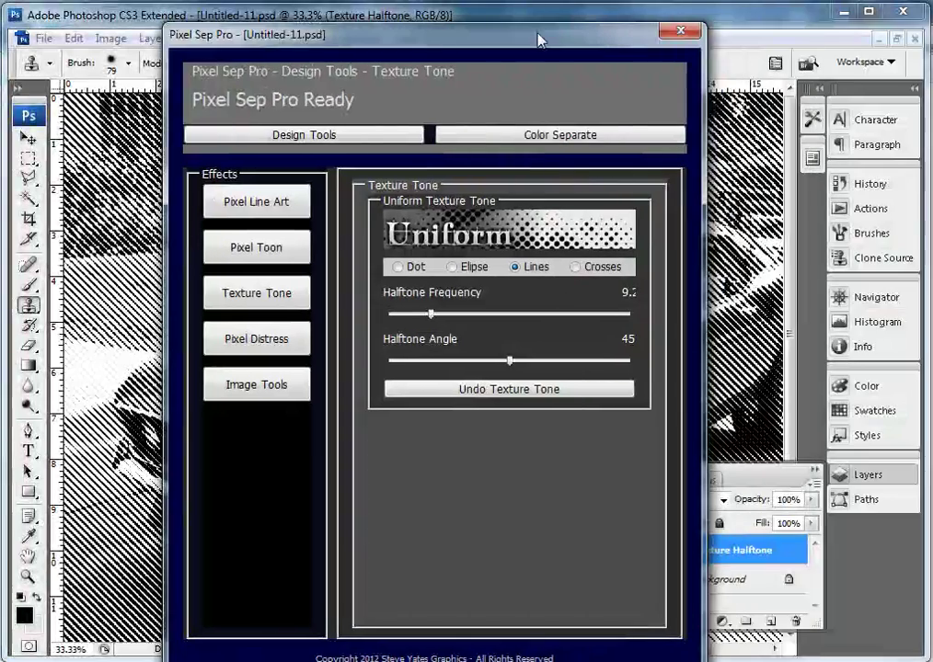
{"action": "left_click", "coordinate": [537, 389]}
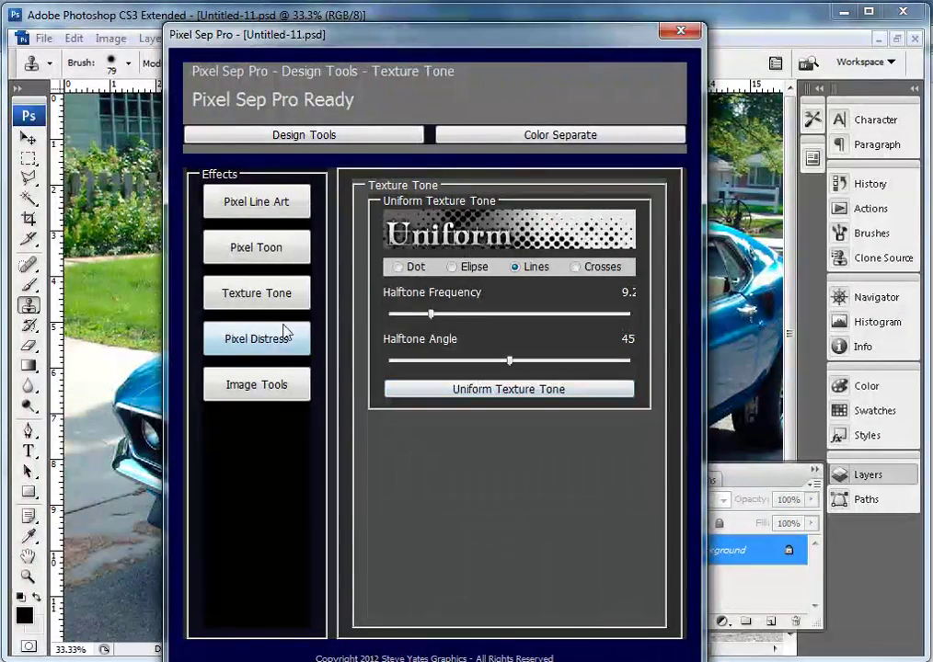
Step: Apply Rough Scrape, Knock Out distress, then lower the Amount slightly and reapply it
{"action": "left_click", "coordinate": [257, 339]}
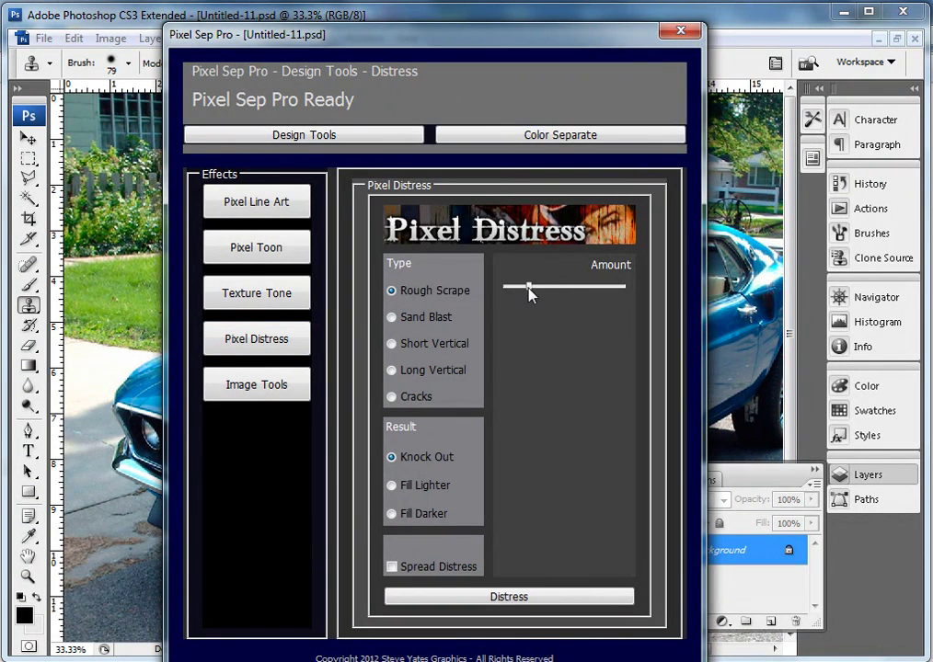
{"action": "left_click", "coordinate": [512, 594]}
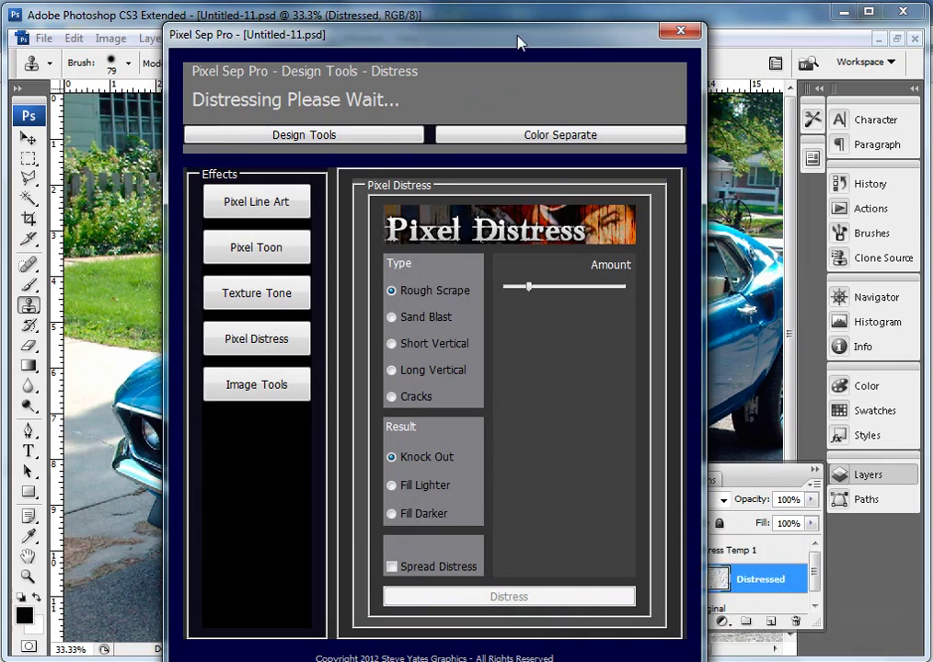
{"action": "left_click_drag", "start_coordinate": [393, 25], "coordinate": [778, 32]}
{"action": "left_click_drag", "start_coordinate": [930, 290], "coordinate": [916, 296]}
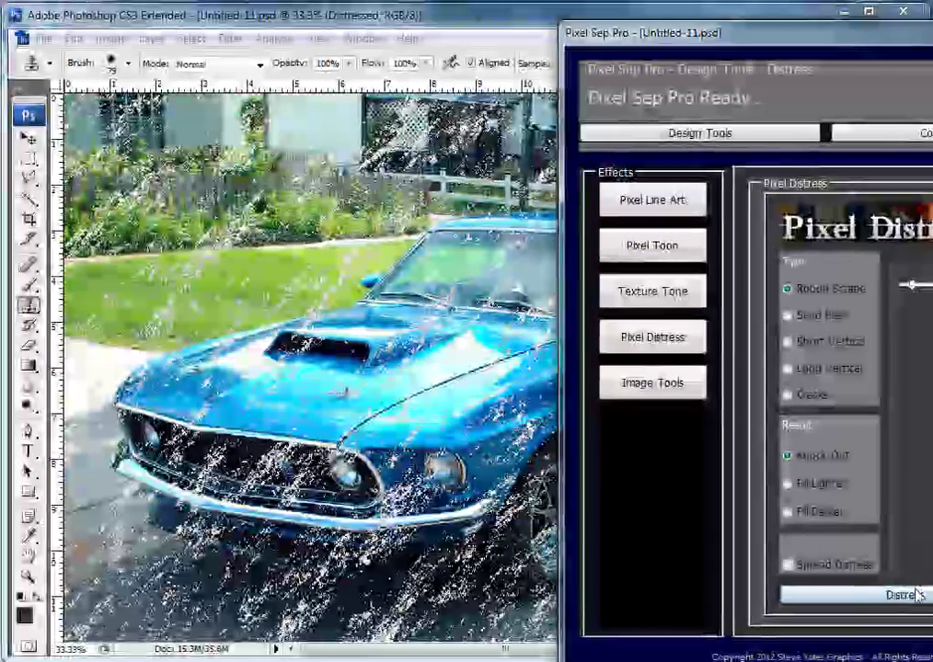
{"action": "left_click", "coordinate": [907, 595]}
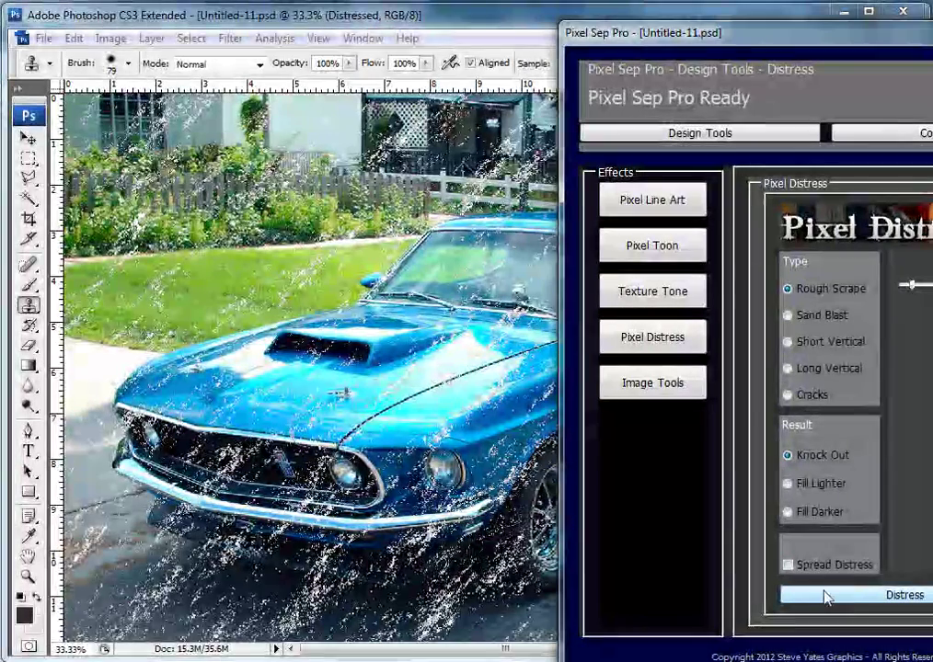
{"action": "left_click", "coordinate": [825, 598]}
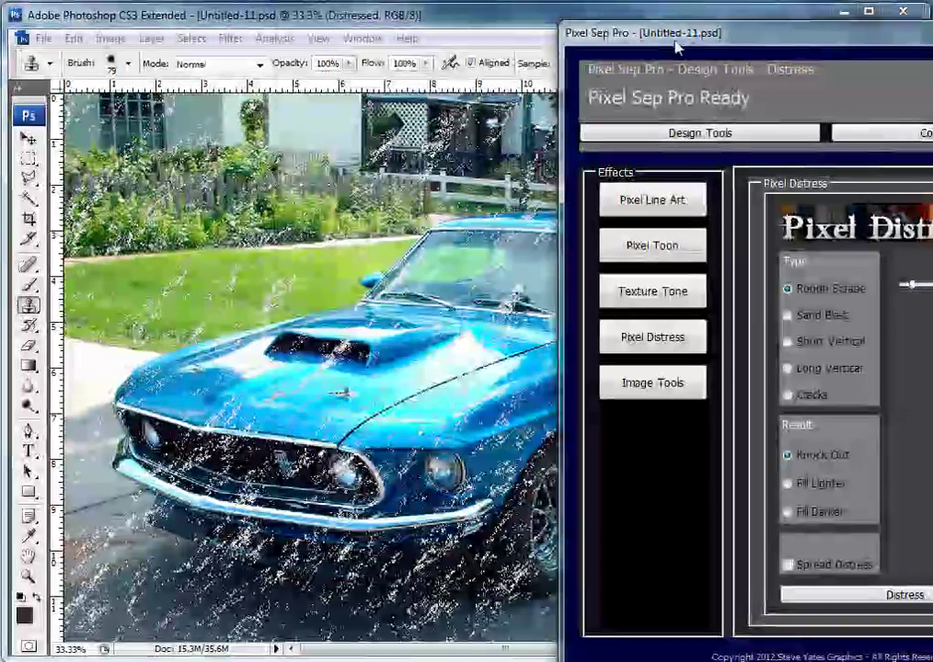
{"action": "left_click_drag", "start_coordinate": [686, 32], "coordinate": [183, 33]}
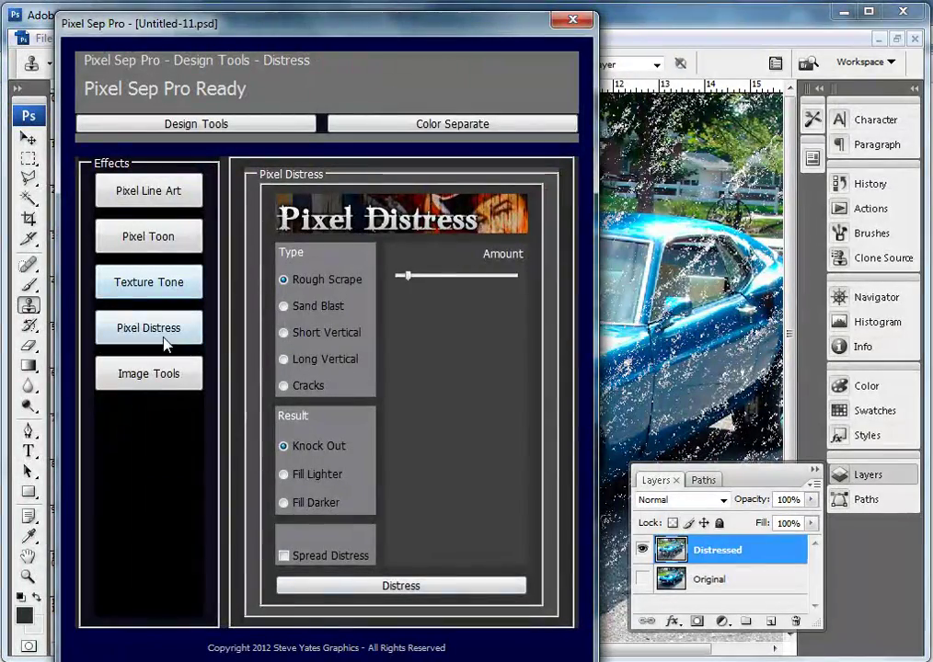
Step: Run Fix Bad Image from Image Tools on the Distressed layer and check the canvas
{"action": "left_click", "coordinate": [150, 374]}
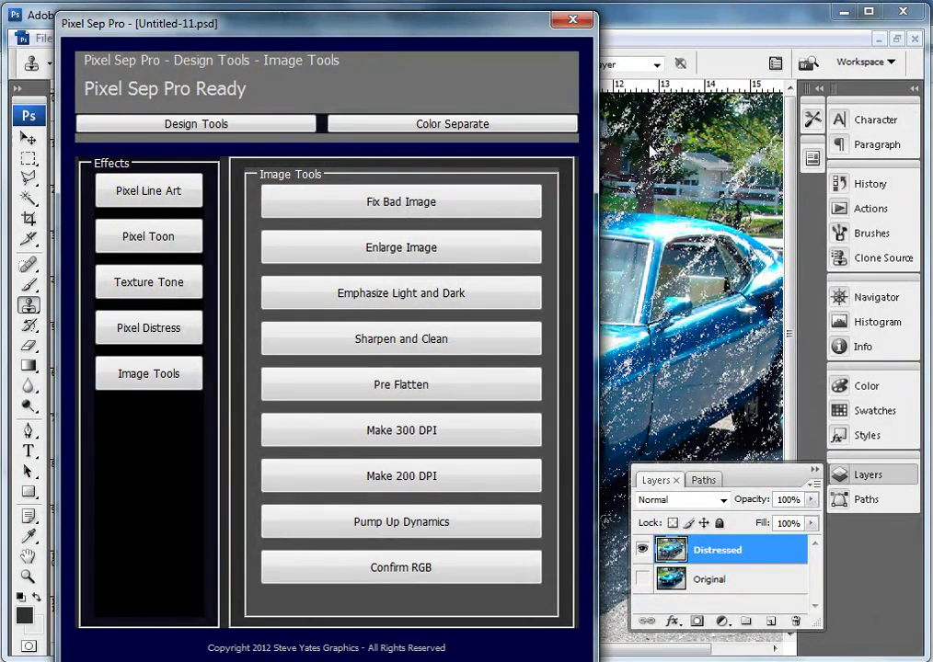
{"action": "left_click", "coordinate": [482, 197]}
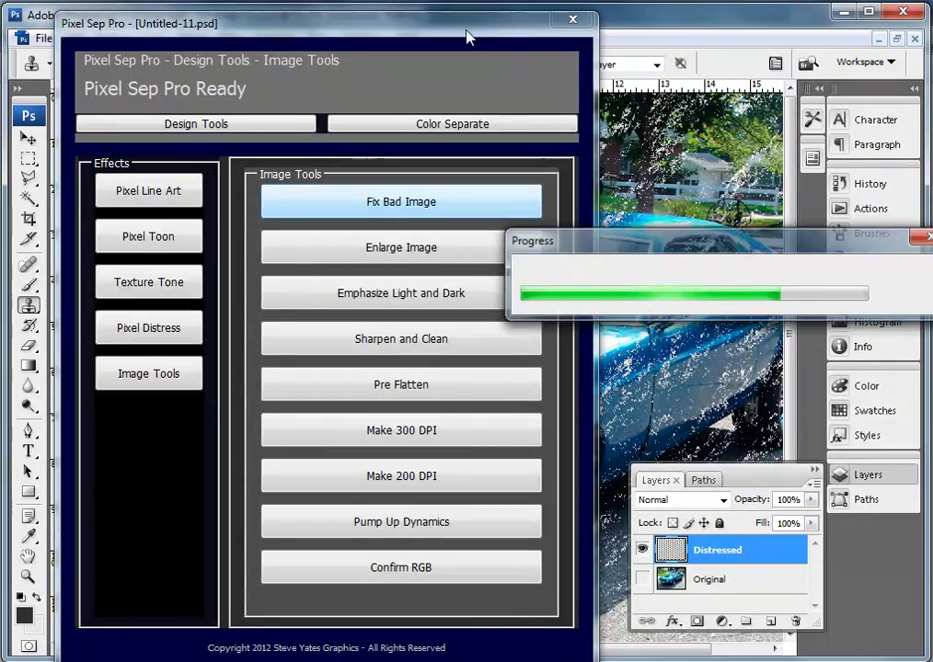
{"action": "mouse_move", "coordinate": [466, 36]}
{"action": "left_mouse_down"}
{"action": "mouse_move", "coordinate": [651, 462]}
{"action": "mouse_move", "coordinate": [660, 455]}
{"action": "mouse_move", "coordinate": [463, 7]}
{"action": "mouse_move", "coordinate": [466, 35]}
{"action": "left_mouse_up"}
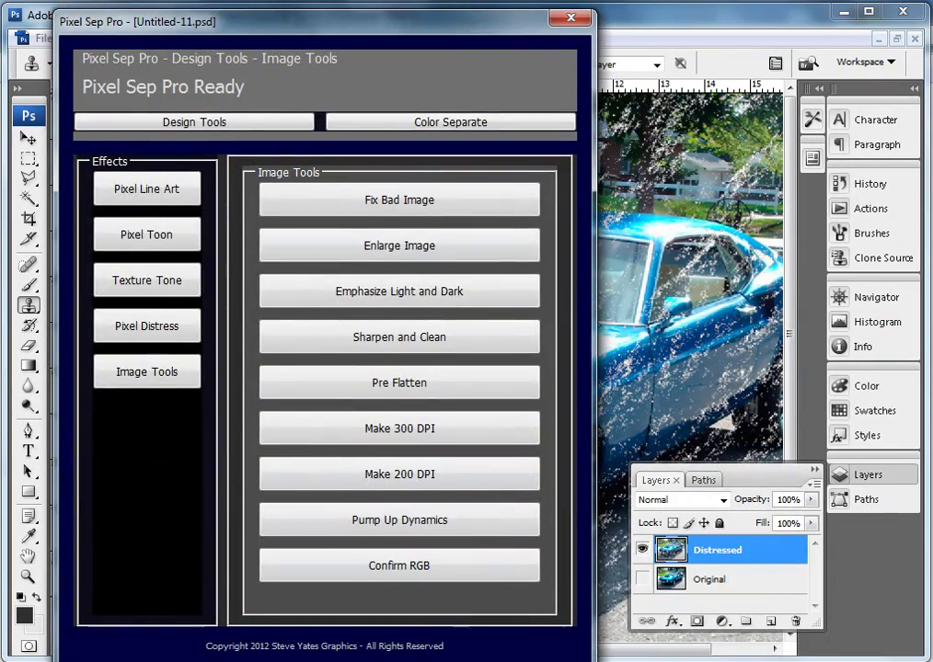
Step: Run Enlarge Image, Emphasize Light and Dark, Sharpen and Clean, and Pump Up Dynamics
{"action": "left_click", "coordinate": [484, 256]}
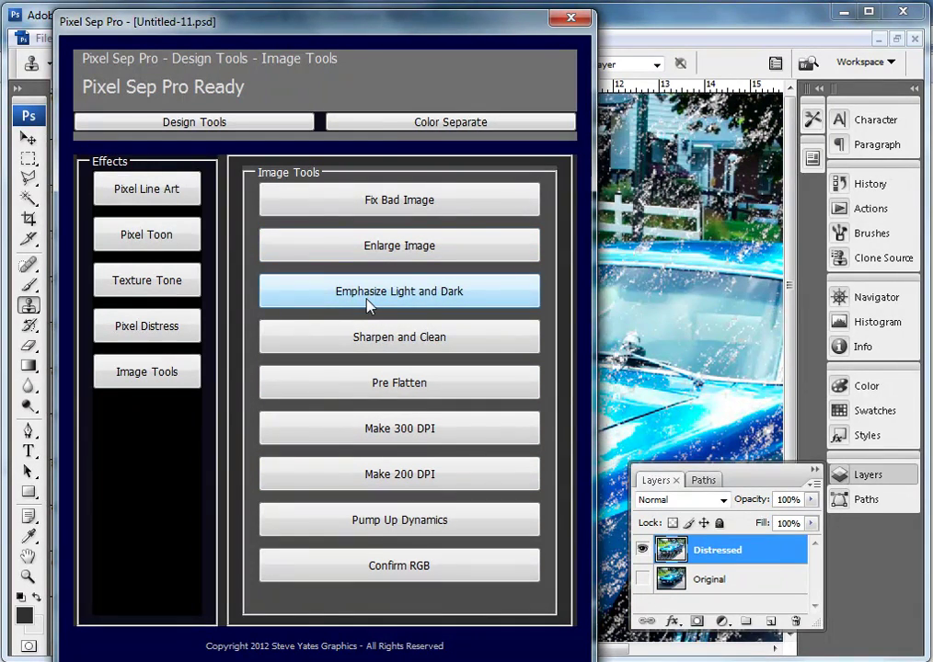
{"action": "left_click_drag", "start_coordinate": [502, 32], "coordinate": [815, 27]}
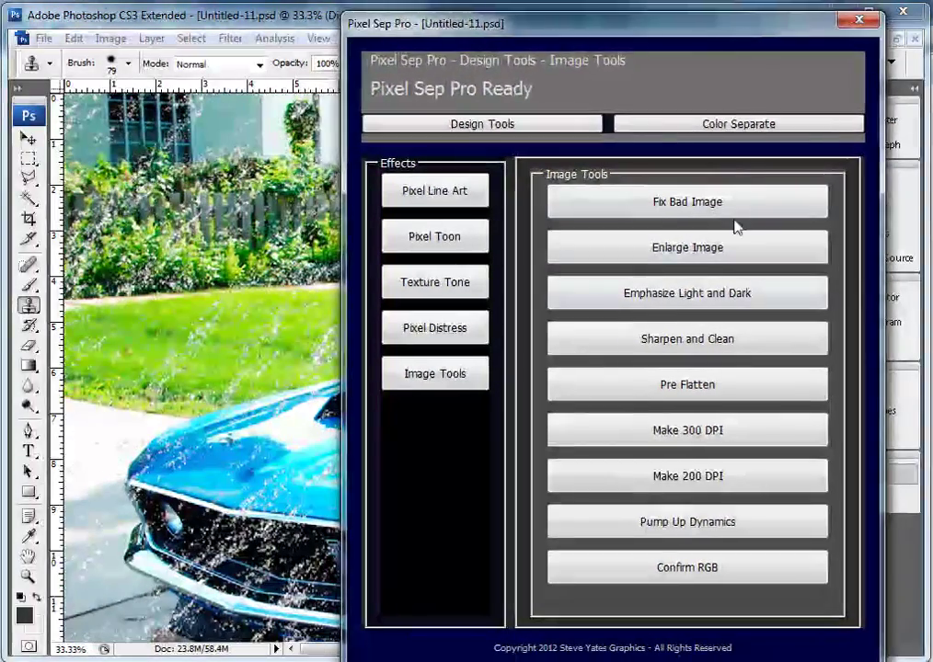
{"action": "left_click", "coordinate": [750, 301]}
{"action": "left_click", "coordinate": [746, 344]}
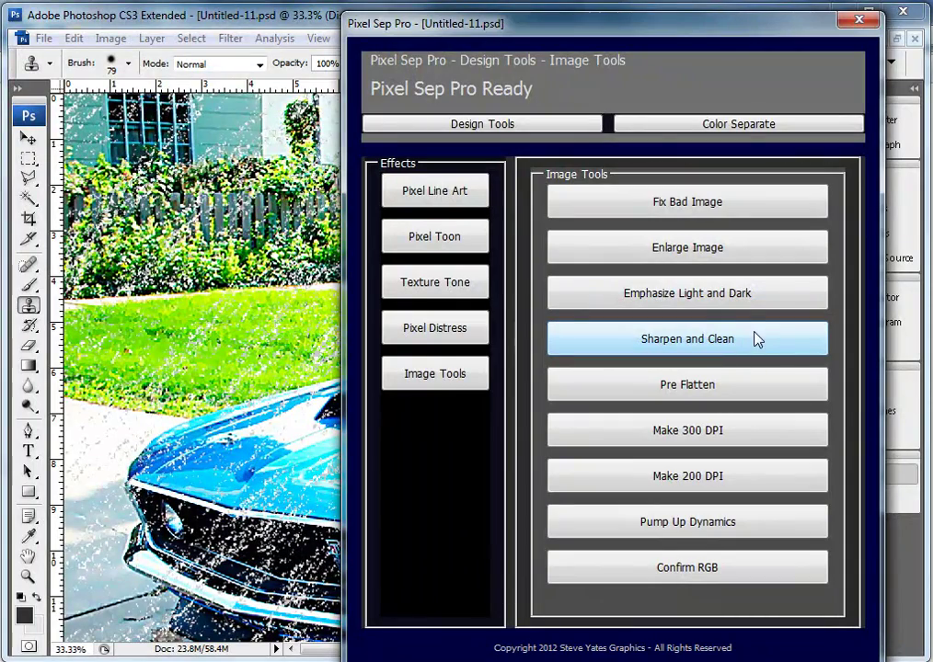
{"action": "left_click", "coordinate": [749, 527]}
{"action": "left_click", "coordinate": [764, 528]}
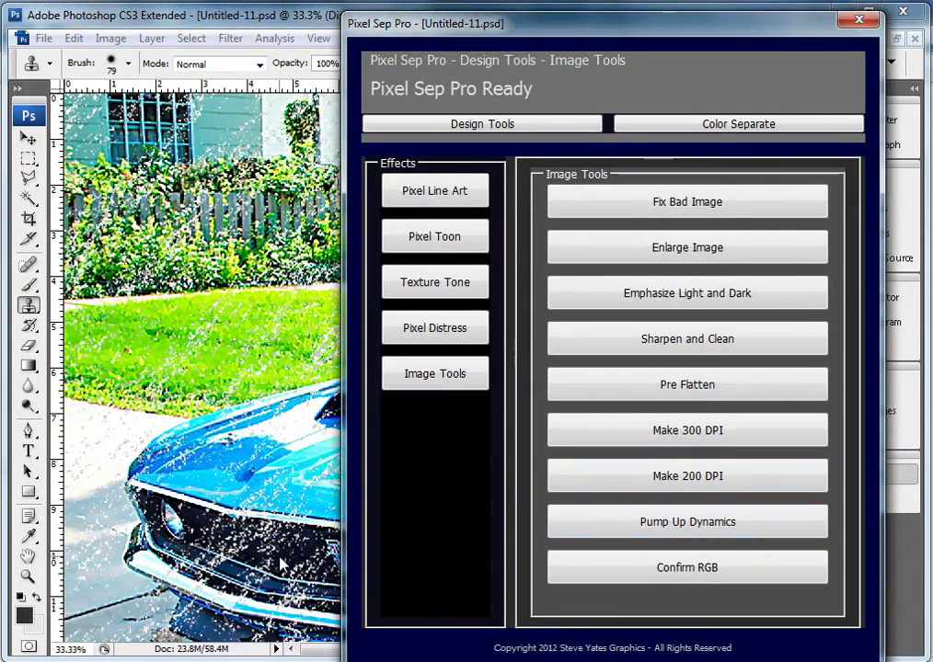